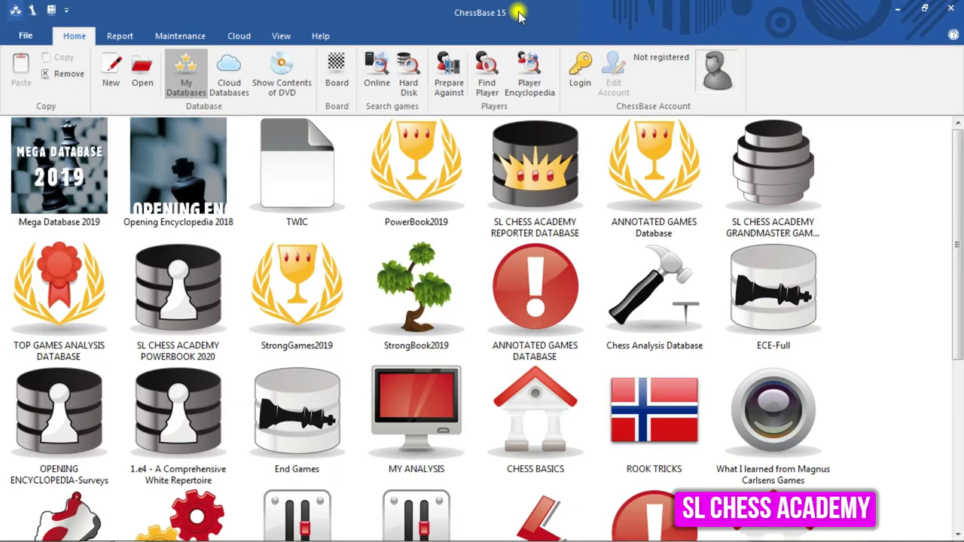
- Minimize the ribbon and restore it to full size
{"action": "right_click", "coordinate": [780, 84]}
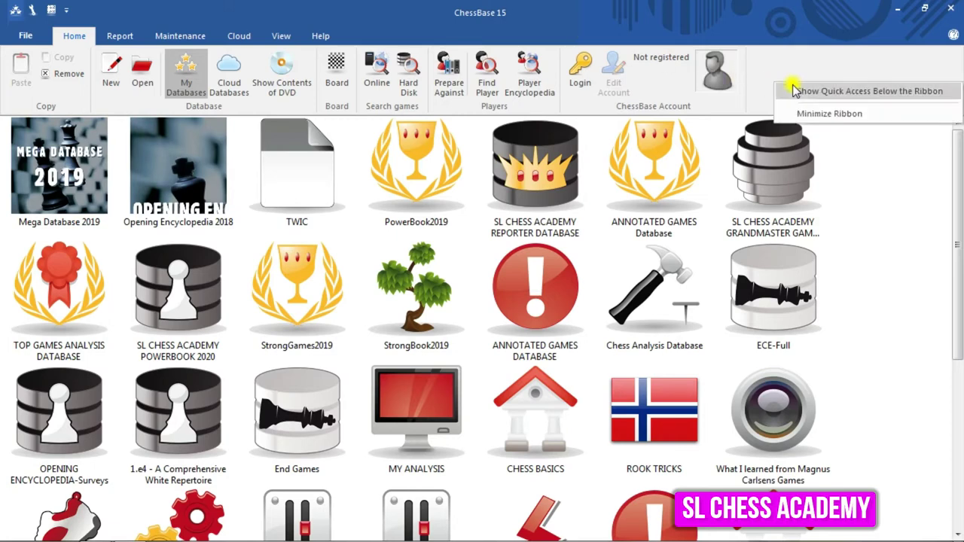
{"action": "left_click", "coordinate": [825, 115]}
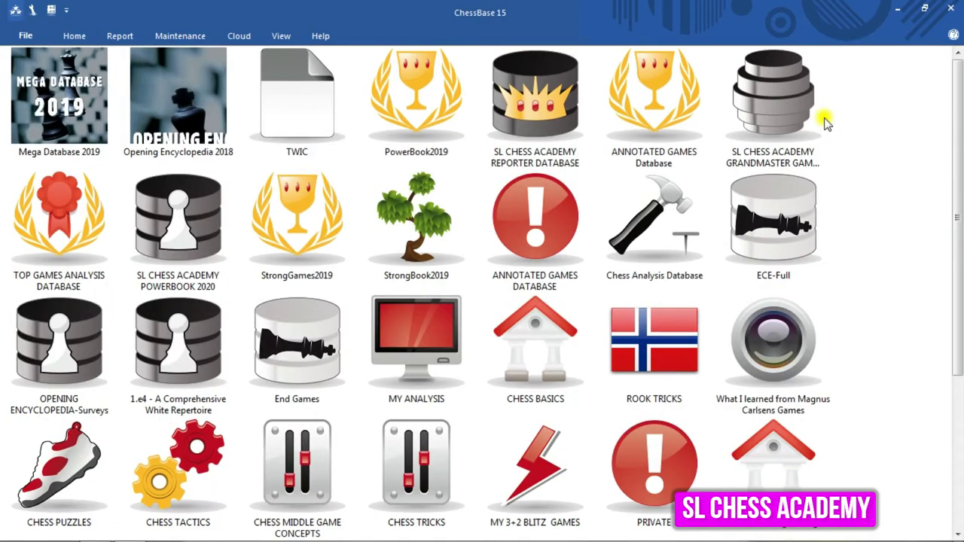
{"action": "right_click", "coordinate": [554, 30]}
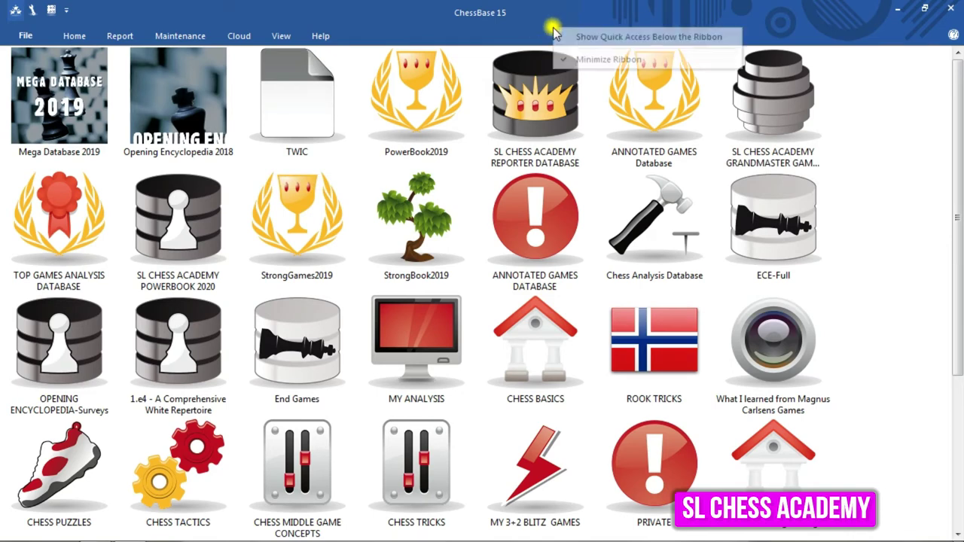
{"action": "left_click", "coordinate": [579, 60]}
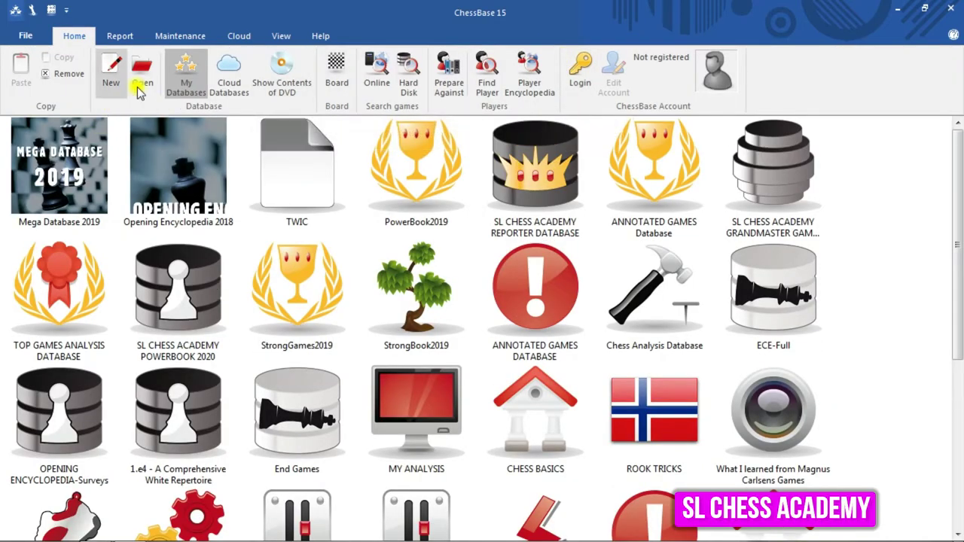
{"action": "left_click", "coordinate": [112, 35]}
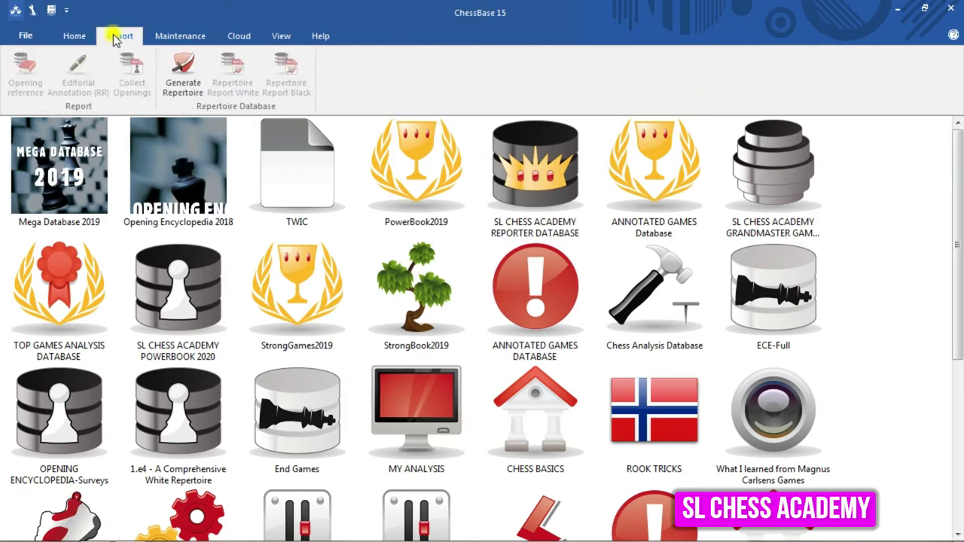
{"action": "left_click", "coordinate": [160, 39]}
{"action": "left_click", "coordinate": [241, 35]}
{"action": "left_click", "coordinate": [279, 35]}
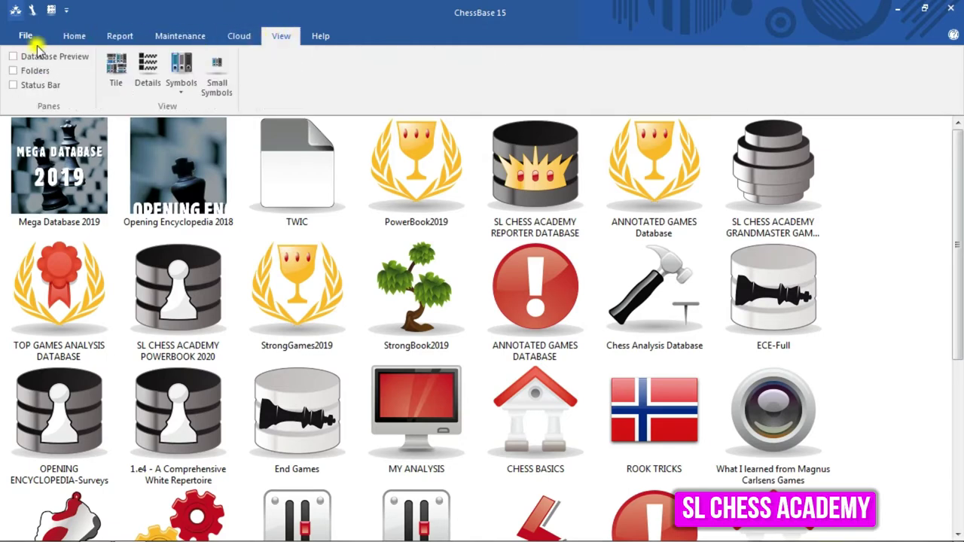
{"action": "left_click", "coordinate": [317, 36]}
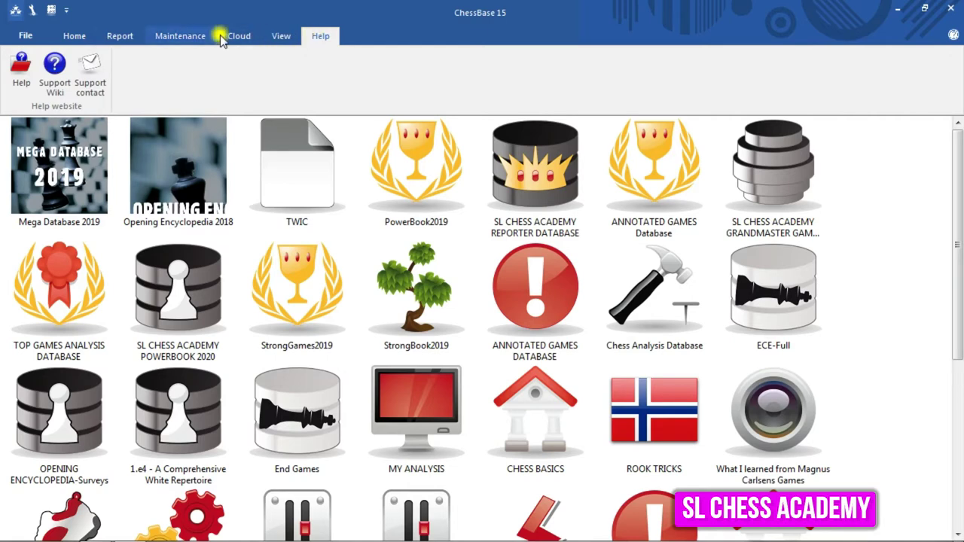
{"action": "left_click", "coordinate": [66, 36]}
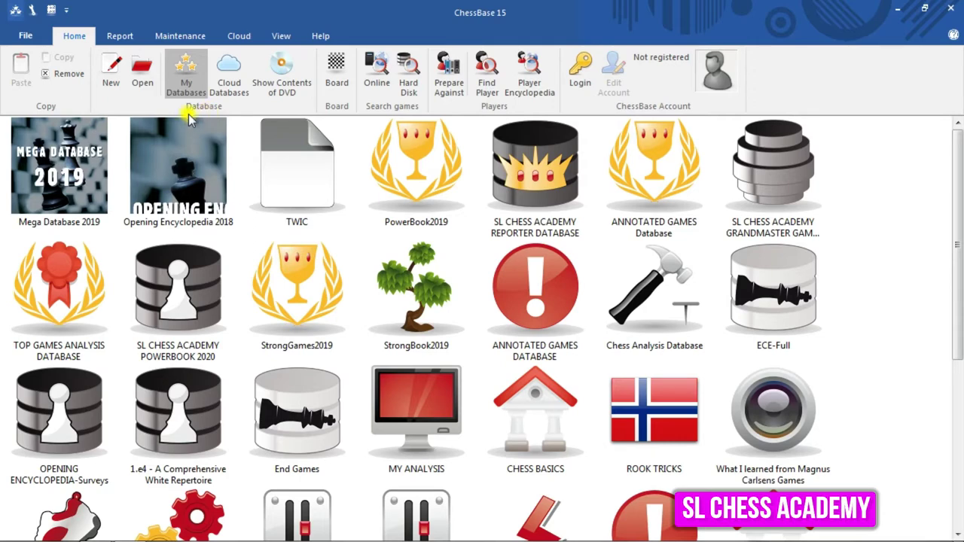
- Create a new database named CB TUTORIAL of type Databases (*.CBH) in the CHESSBASE TUTORIAL DATABASE folder
{"action": "left_click", "coordinate": [109, 82]}
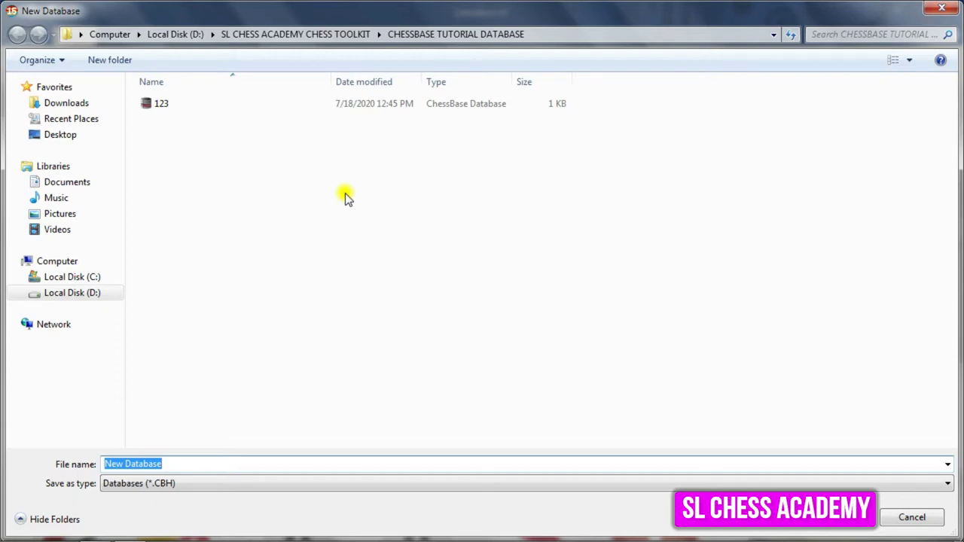
{"action": "left_click", "coordinate": [322, 34]}
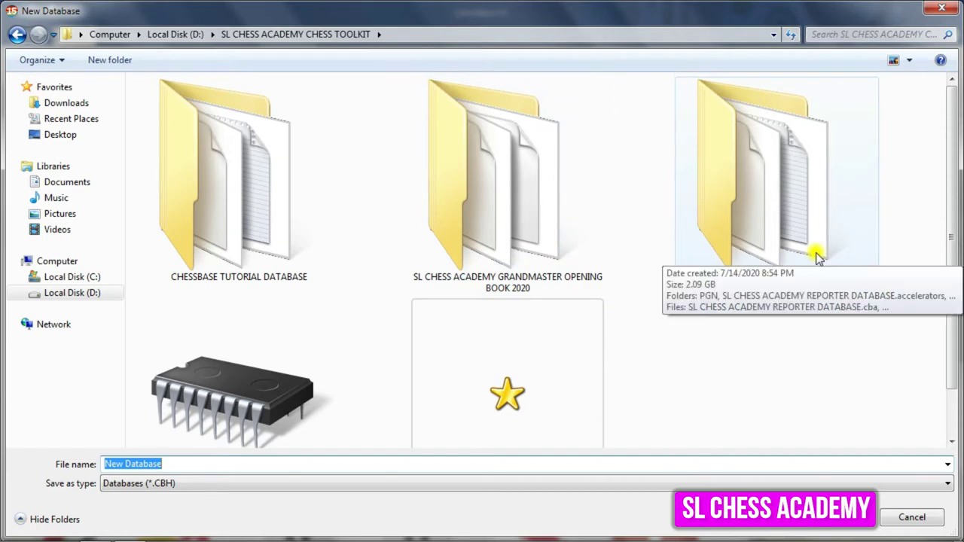
{"action": "double_click", "coordinate": [292, 264]}
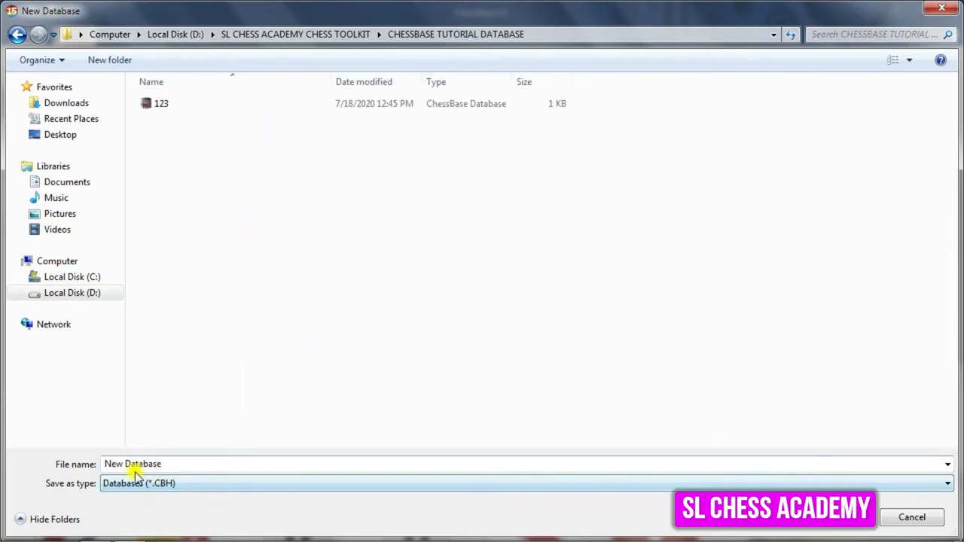
{"action": "double_click", "coordinate": [219, 466]}
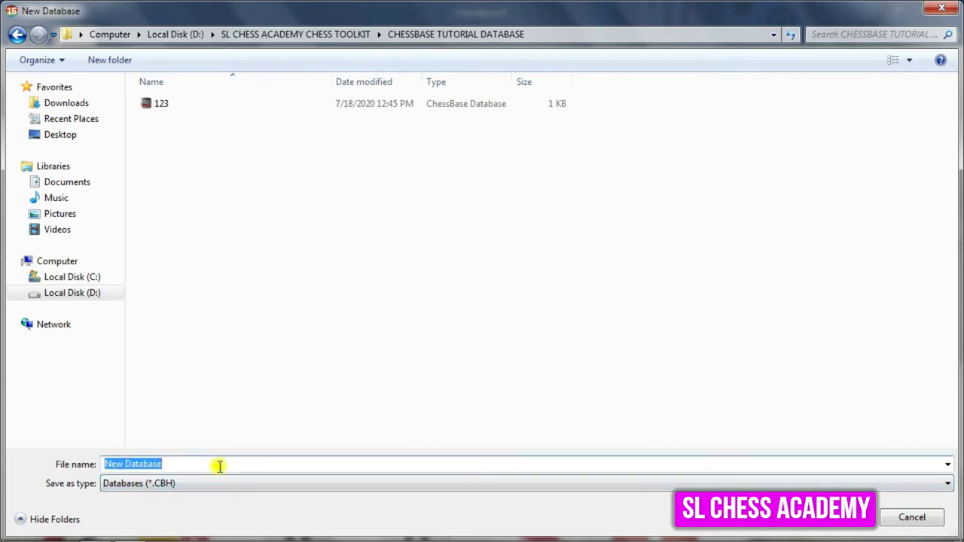
{"action": "key", "text": "BackSpace"}
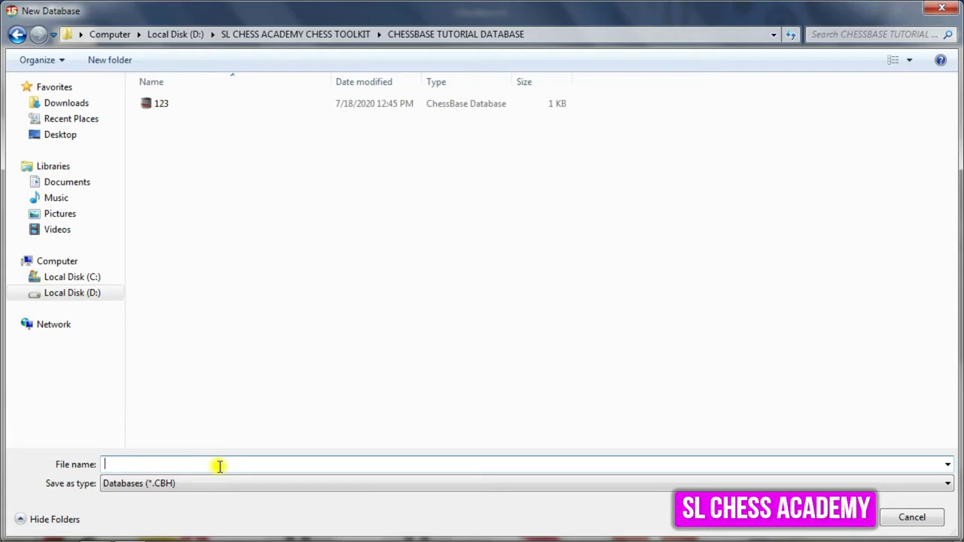
{"action": "type", "text": "CB TUTORIAL"}
{"action": "left_click", "coordinate": [181, 489]}
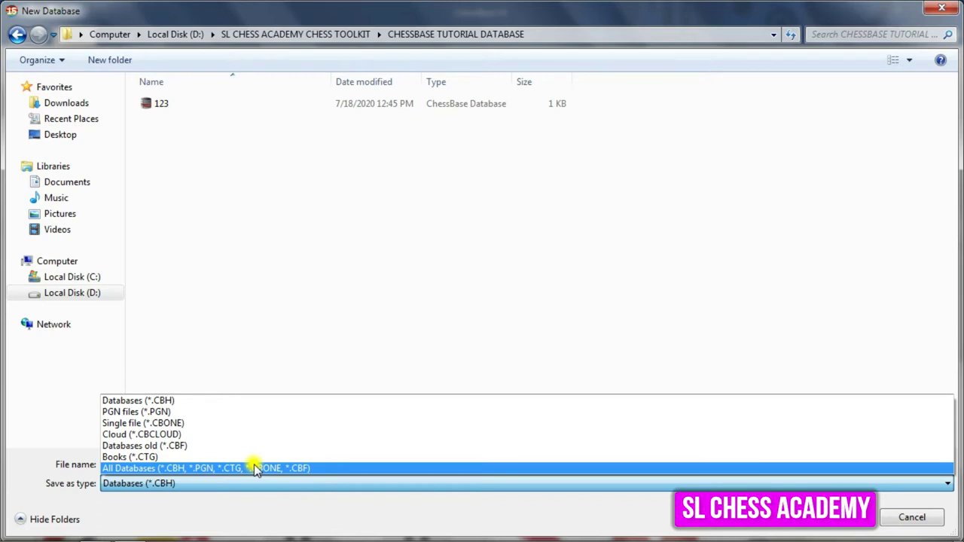
{"action": "left_click", "coordinate": [212, 400]}
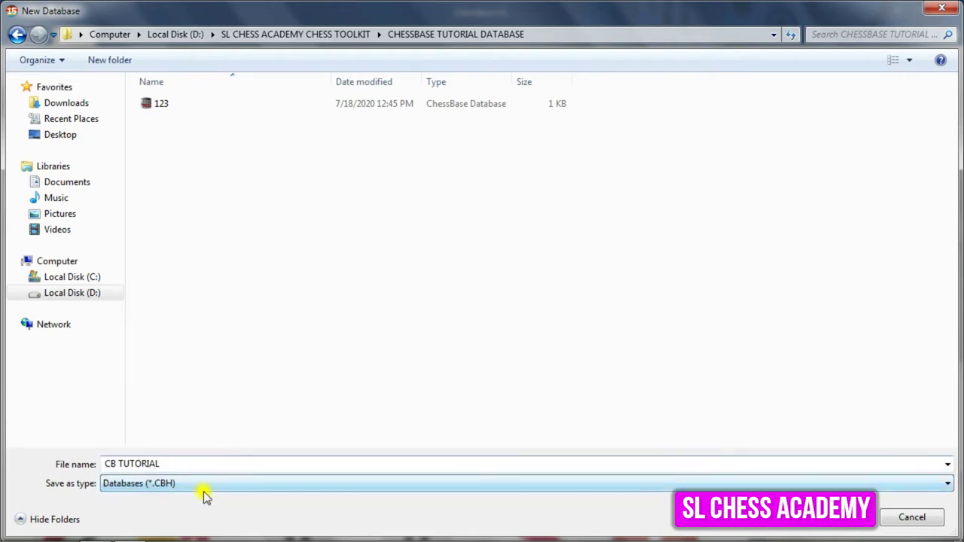
{"action": "key", "text": "Return"}
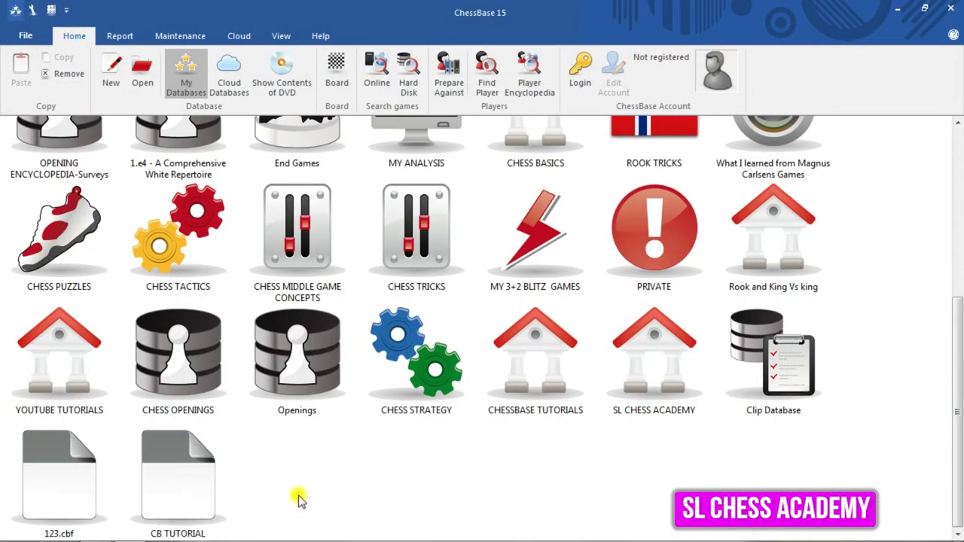
{"action": "right_click", "coordinate": [203, 502]}
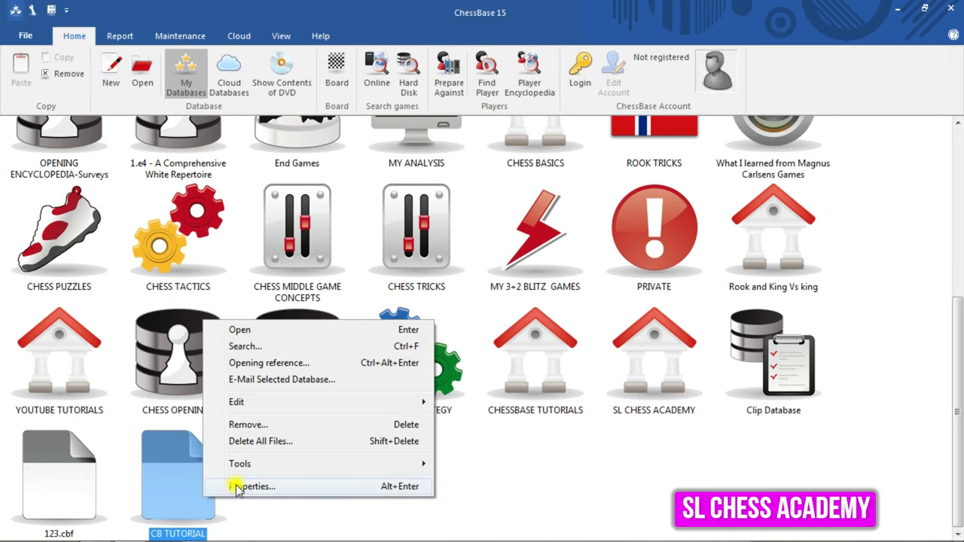
{"action": "left_click", "coordinate": [237, 488]}
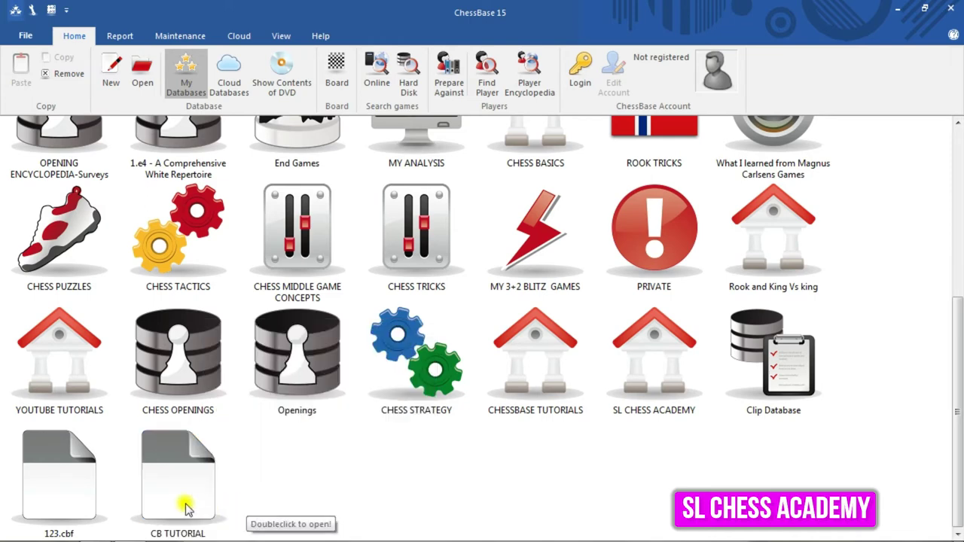
{"action": "right_click", "coordinate": [185, 503]}
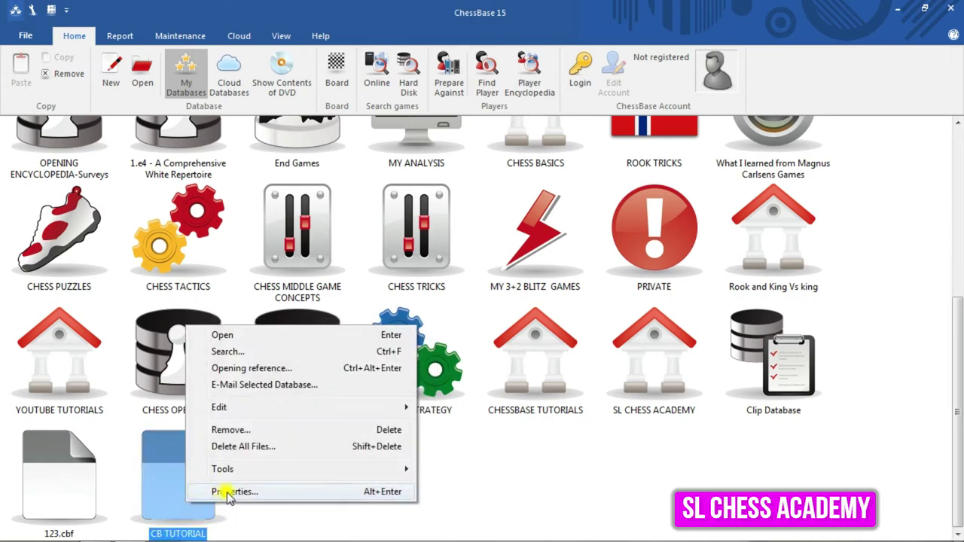
{"action": "left_click", "coordinate": [280, 518]}
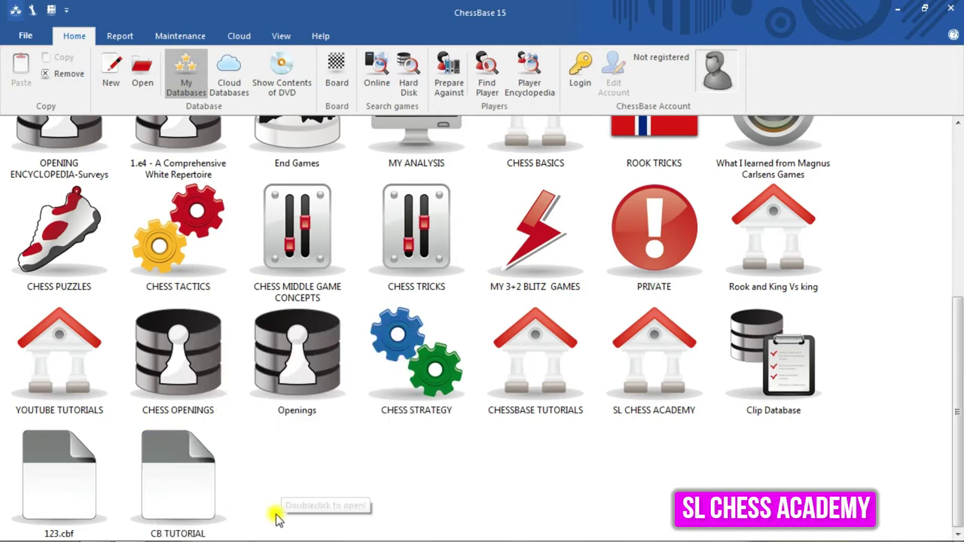
{"action": "right_click", "coordinate": [53, 495]}
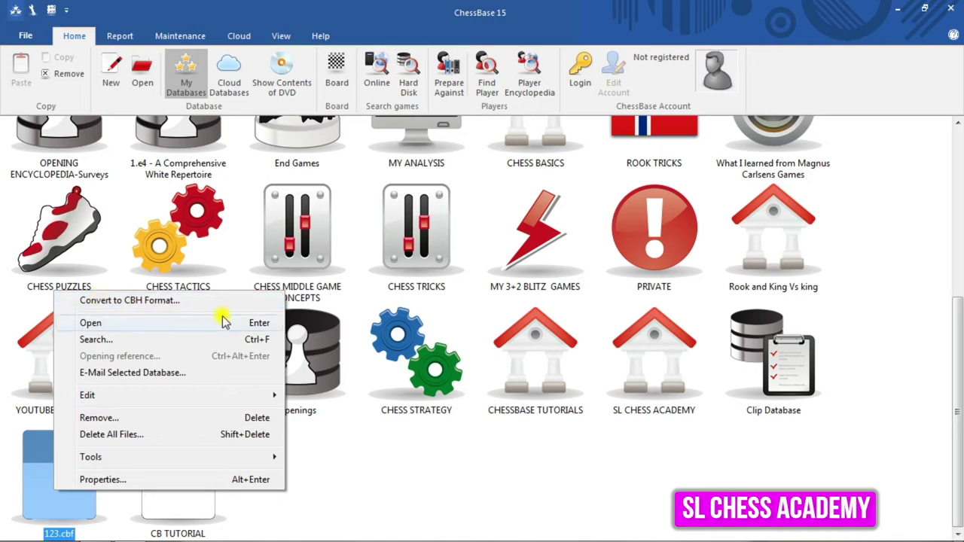
{"action": "left_click", "coordinate": [408, 482]}
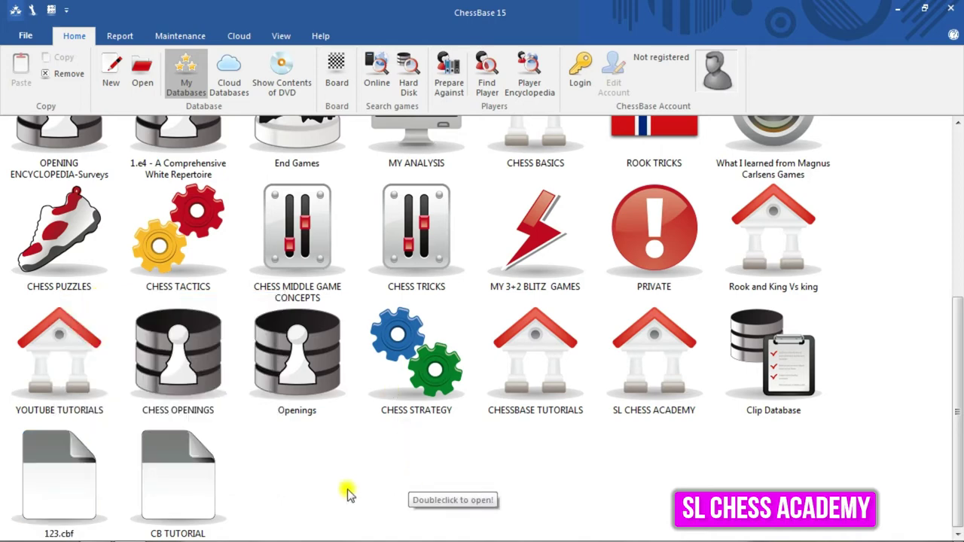
- Open the properties of the CB TUTORIAL database and choose Computer chess as its database type
{"action": "right_click", "coordinate": [201, 493]}
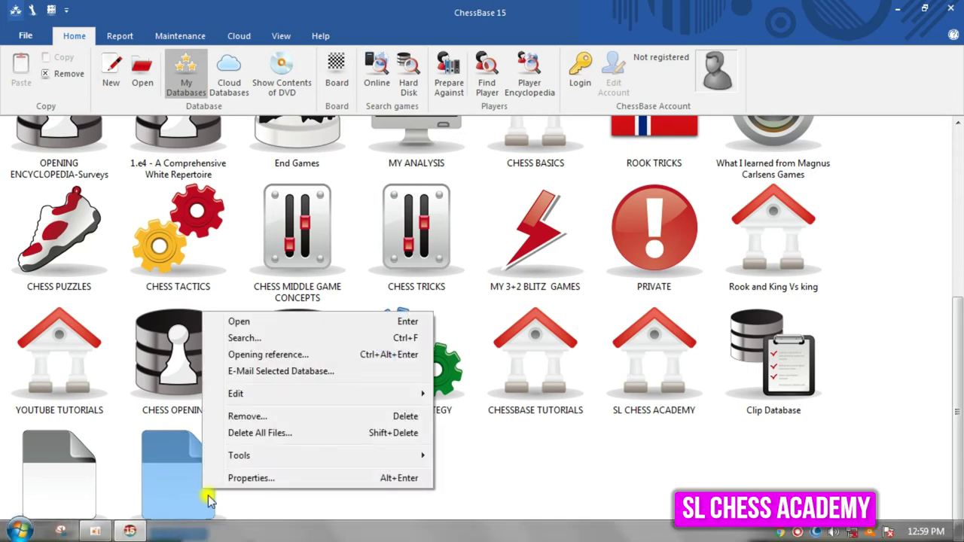
{"action": "left_click", "coordinate": [251, 482]}
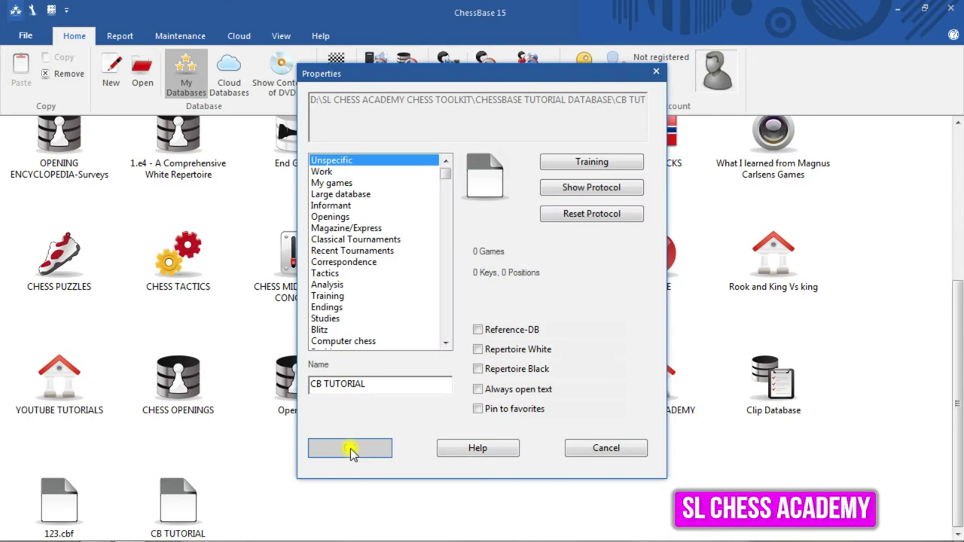
{"action": "left_click", "coordinate": [351, 171]}
{"action": "left_click", "coordinate": [353, 183]}
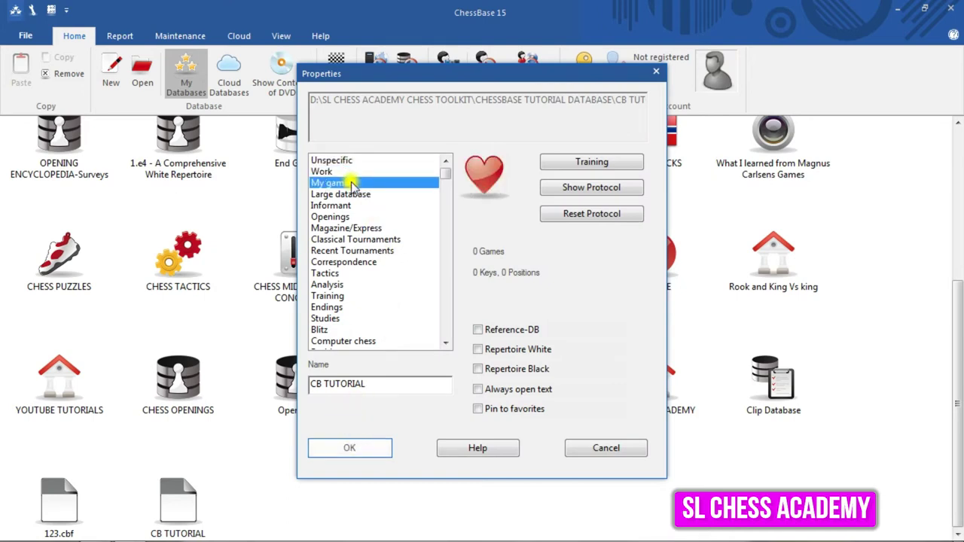
{"action": "key", "text": "Down"}
{"action": "key", "text": "Down"}
{"action": "key", "text": "Down"}
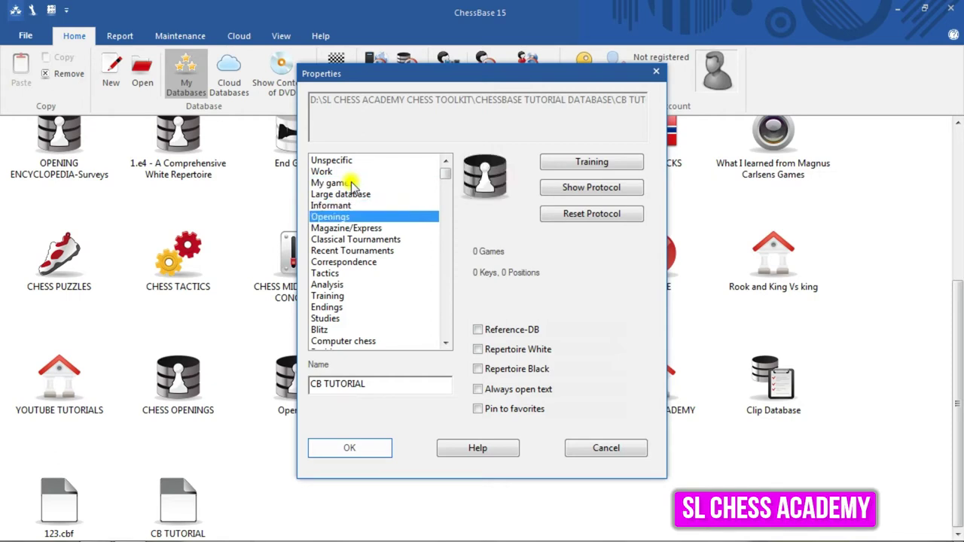
{"action": "key", "text": "Down"}
{"action": "key", "text": "Down"}
{"action": "key", "text": "Down"}
{"action": "key", "text": "Down"}
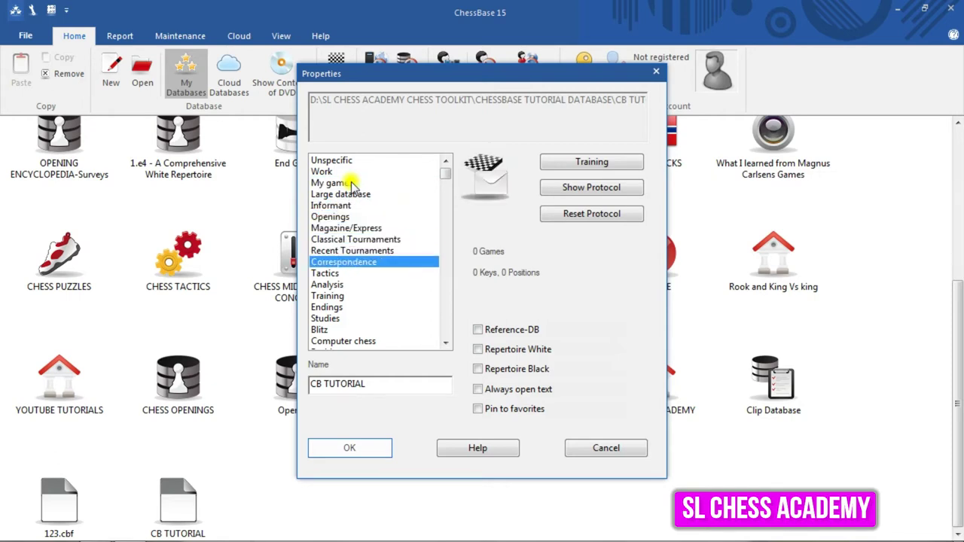
{"action": "key", "text": "Down"}
{"action": "key", "text": "Down"}
{"action": "key", "text": "Down"}
{"action": "key", "text": "Down"}
{"action": "key", "text": "Down"}
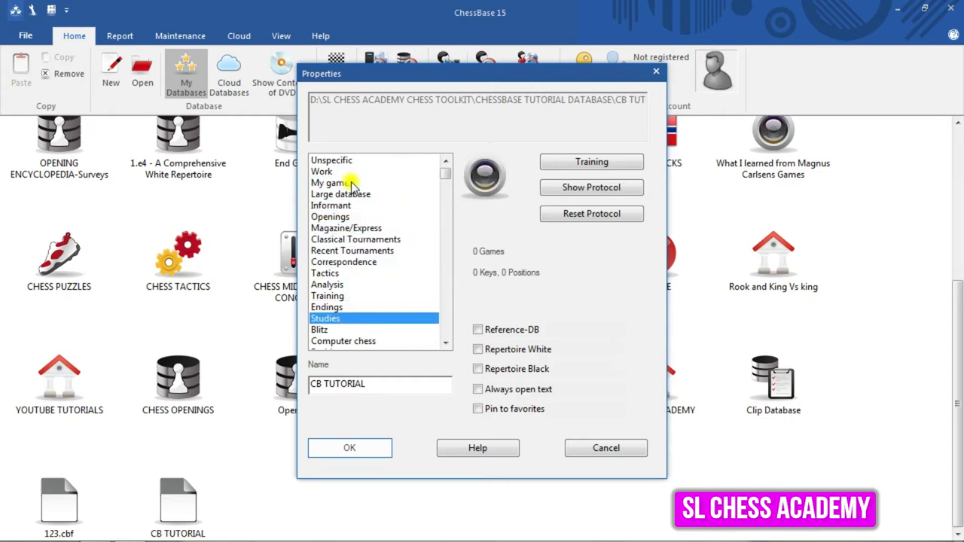
{"action": "key", "text": "Down"}
{"action": "key", "text": "Down"}
{"action": "key", "text": "Down"}
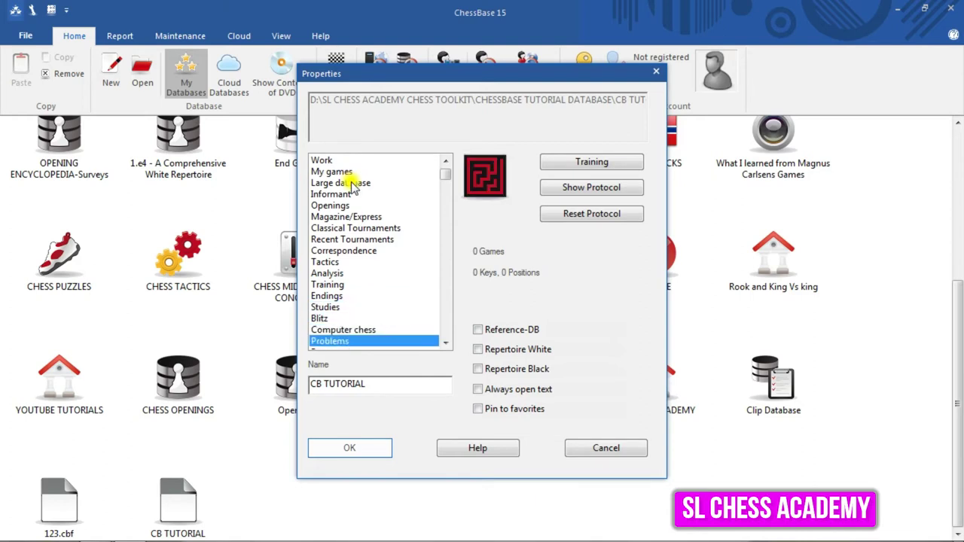
{"action": "key", "text": "Up"}
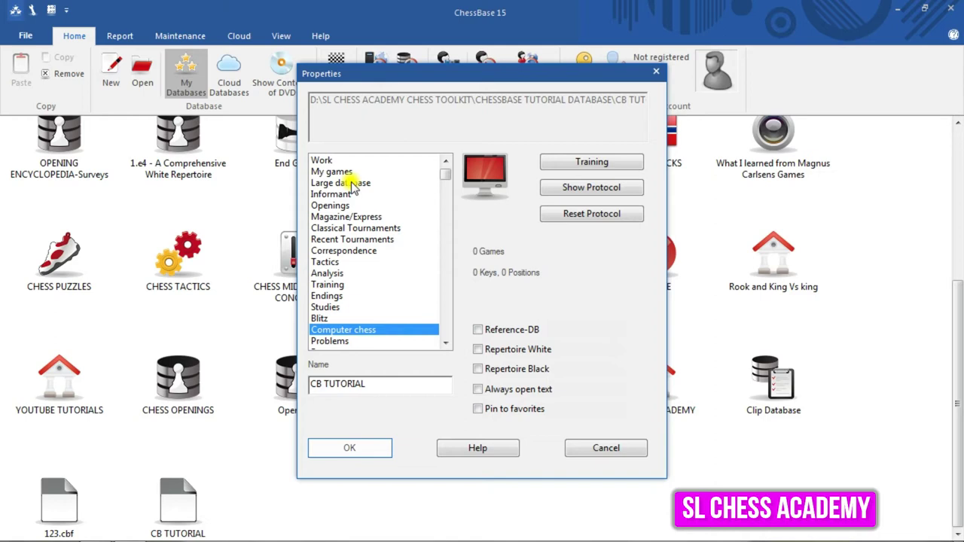
- Switch the database's Reference-DB and Always open text options on and back off
{"action": "left_click", "coordinate": [479, 332]}
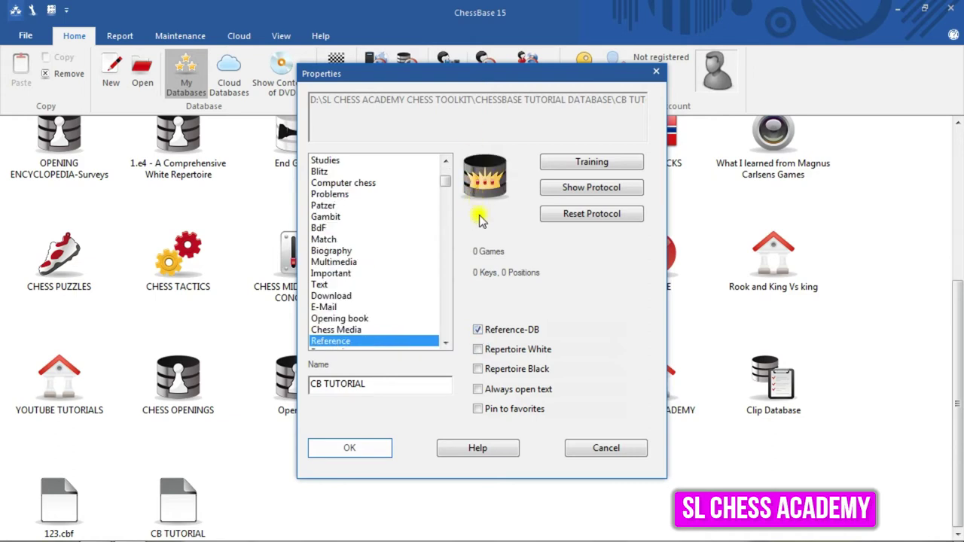
{"action": "left_click", "coordinate": [477, 332]}
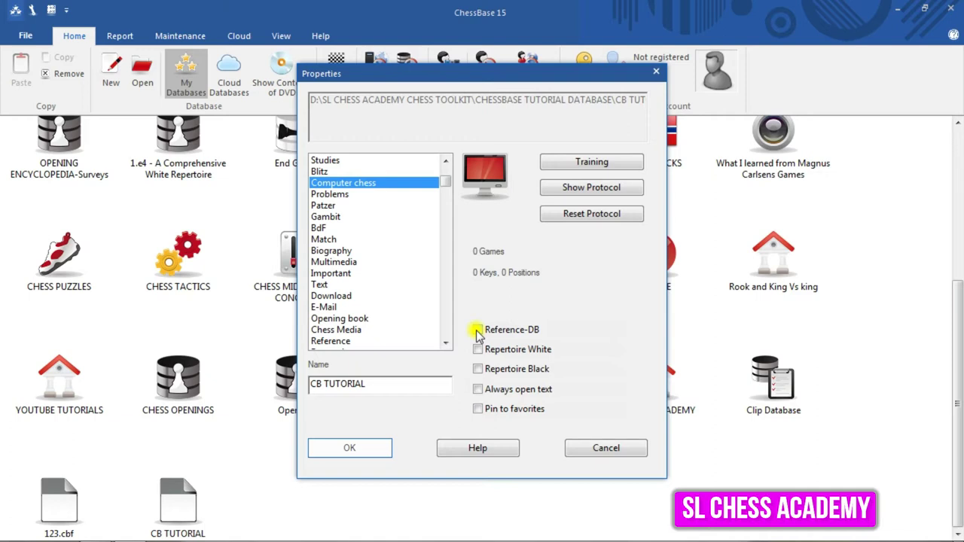
{"action": "left_click", "coordinate": [492, 395]}
{"action": "left_click", "coordinate": [492, 394]}
- Enable pinning the CB TUTORIAL database to favorites
{"action": "left_click", "coordinate": [490, 416]}
- Try the Random Training and With Clock options in the database's training settings, and cancel them
{"action": "left_click", "coordinate": [558, 161]}
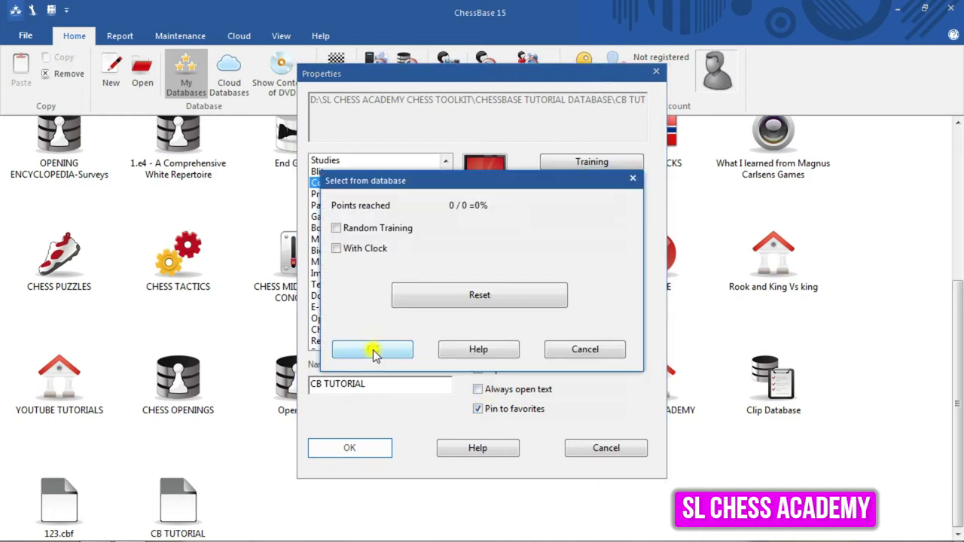
{"action": "left_click", "coordinate": [391, 230]}
{"action": "left_click", "coordinate": [356, 252]}
{"action": "left_click", "coordinate": [578, 350]}
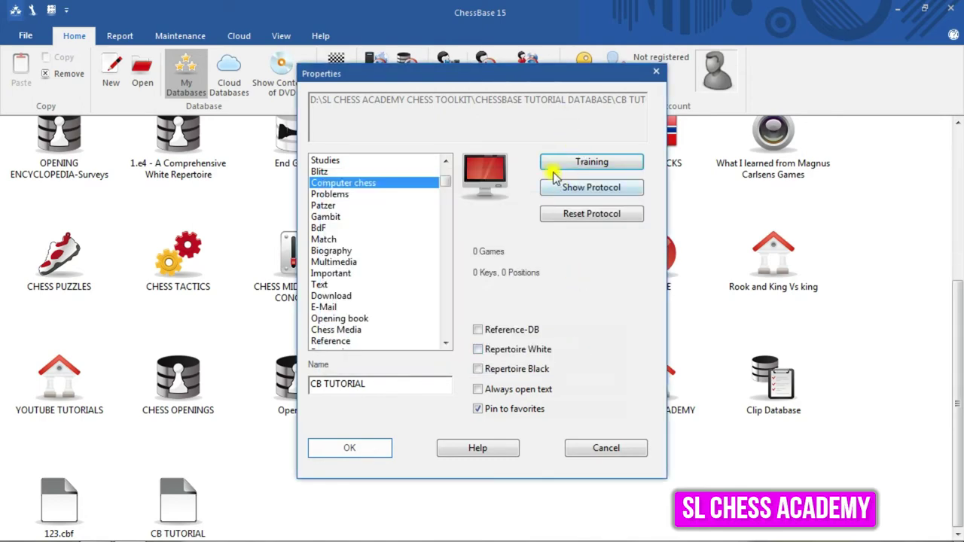
- Apply the changed properties of the CB TUTORIAL database
{"action": "left_click", "coordinate": [376, 449]}
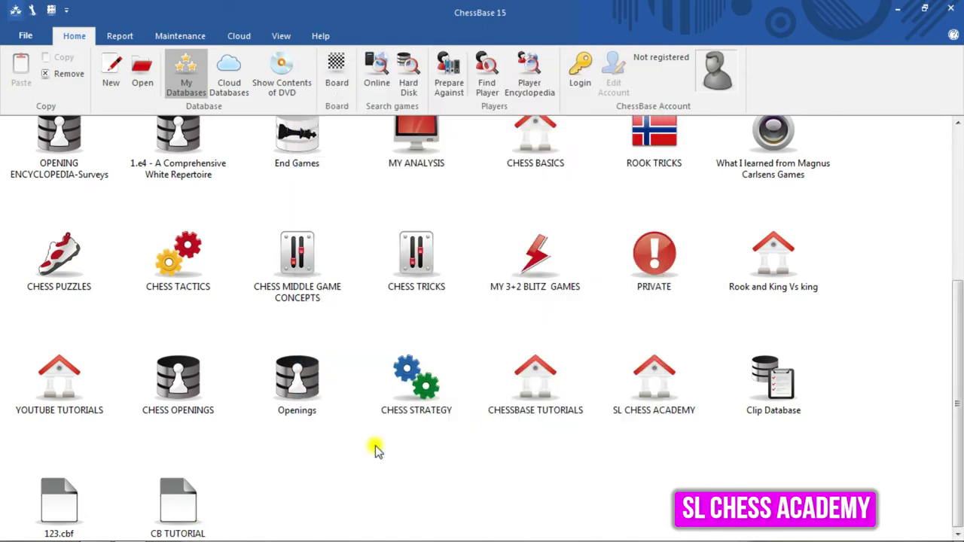
- Display the database symbols in My Databases at the Symbols 256 size
{"action": "right_click", "coordinate": [332, 446]}
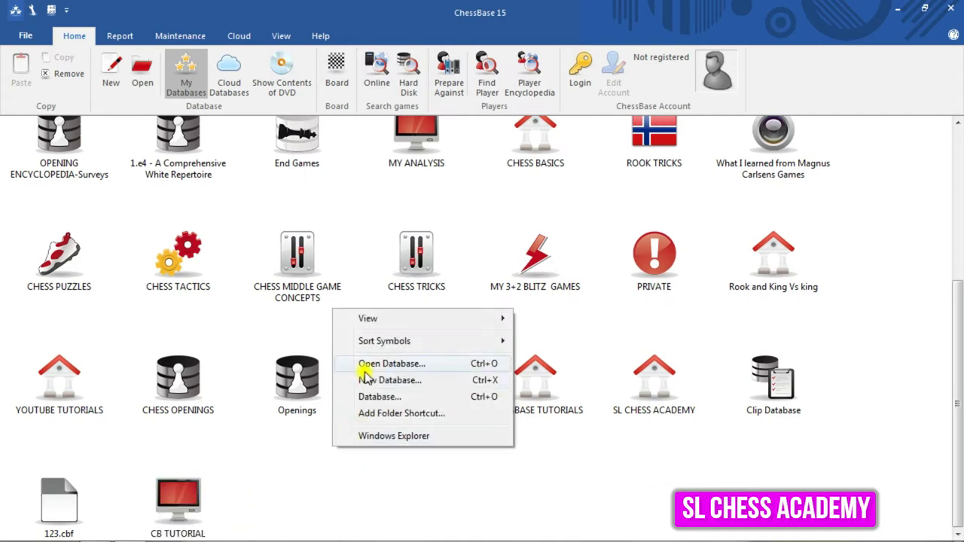
{"action": "left_click", "coordinate": [357, 470]}
{"action": "right_click", "coordinate": [355, 470]}
{"action": "mouse_move", "coordinate": [385, 341]}
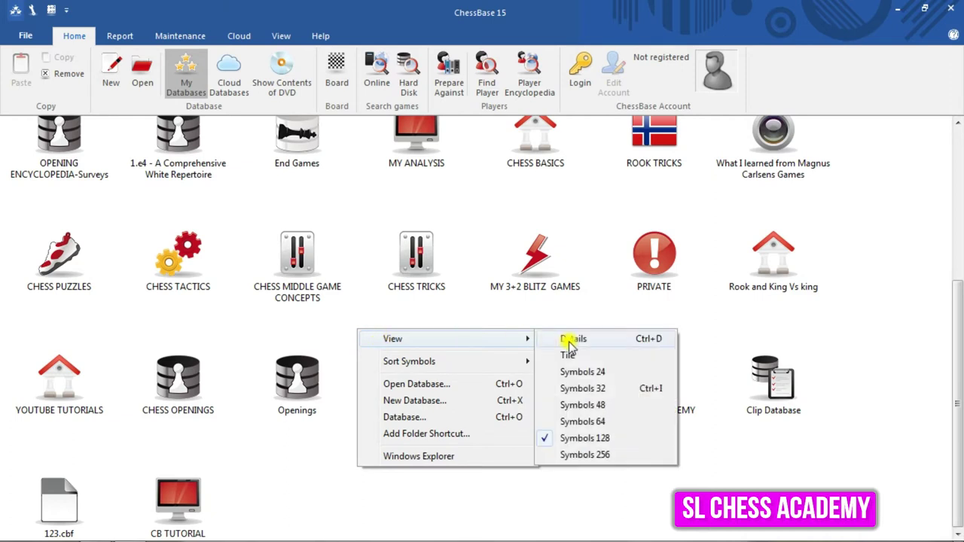
{"action": "left_click", "coordinate": [580, 455]}
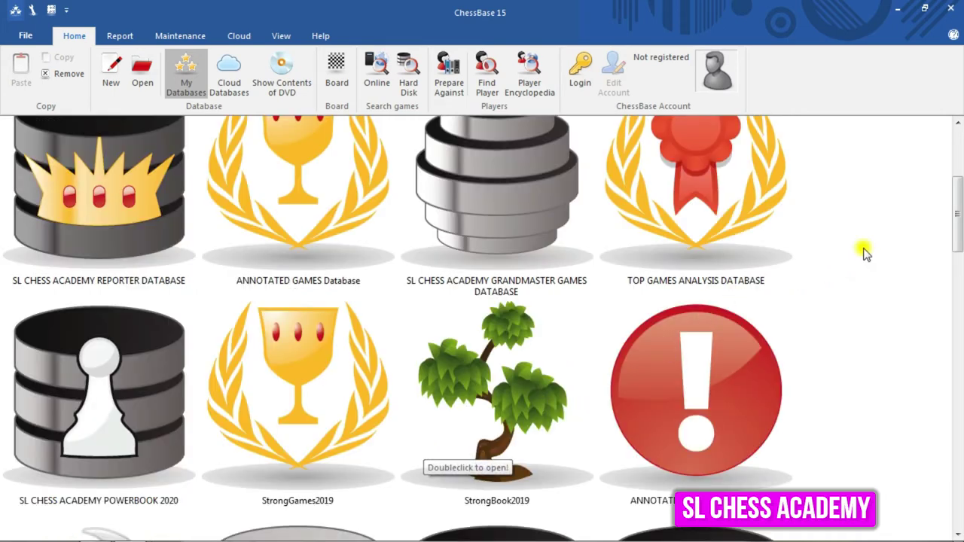
- Set the My Databases view to the Symbols 128 size
{"action": "right_click", "coordinate": [863, 250]}
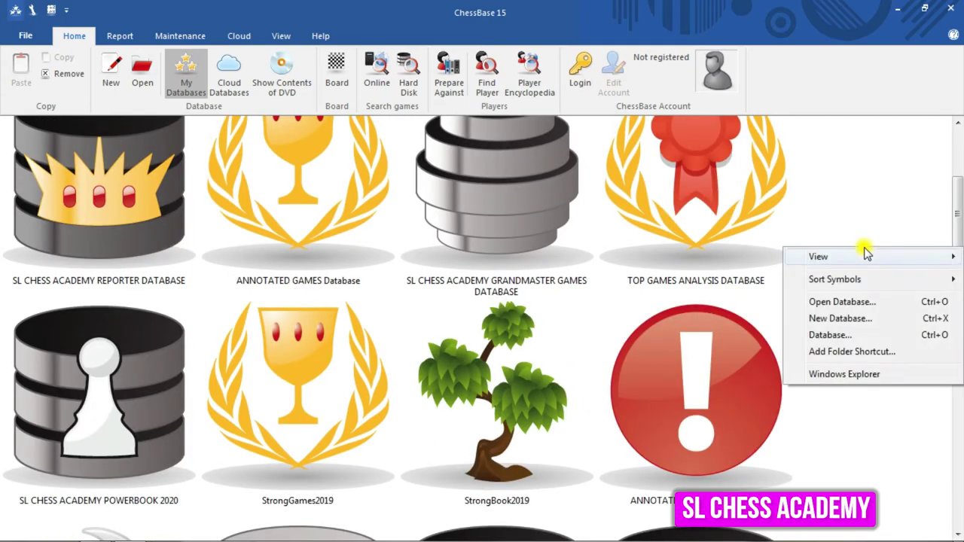
{"action": "mouse_move", "coordinate": [866, 256]}
{"action": "left_click", "coordinate": [712, 356]}
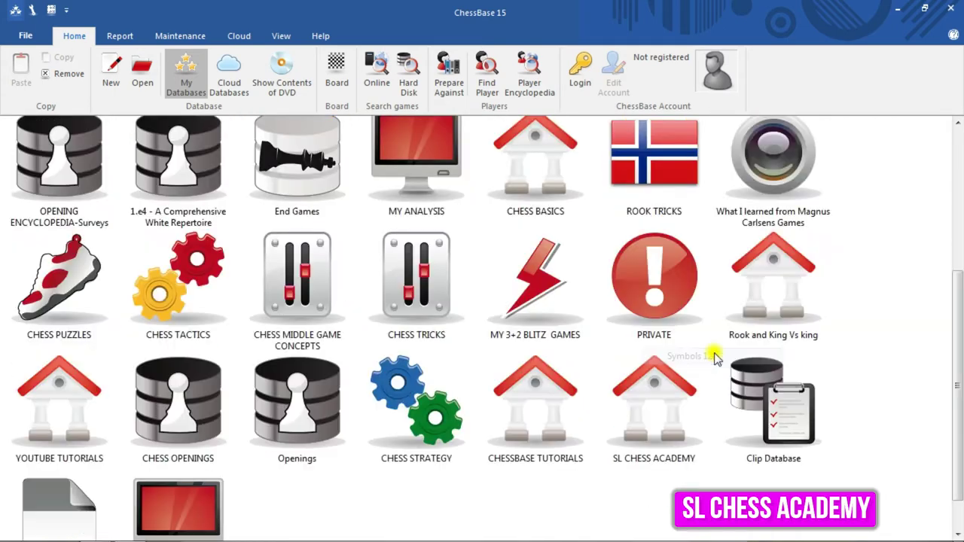
{"action": "scroll", "coordinate": [957, 520], "scroll_direction": "down", "scroll_amount": 1}
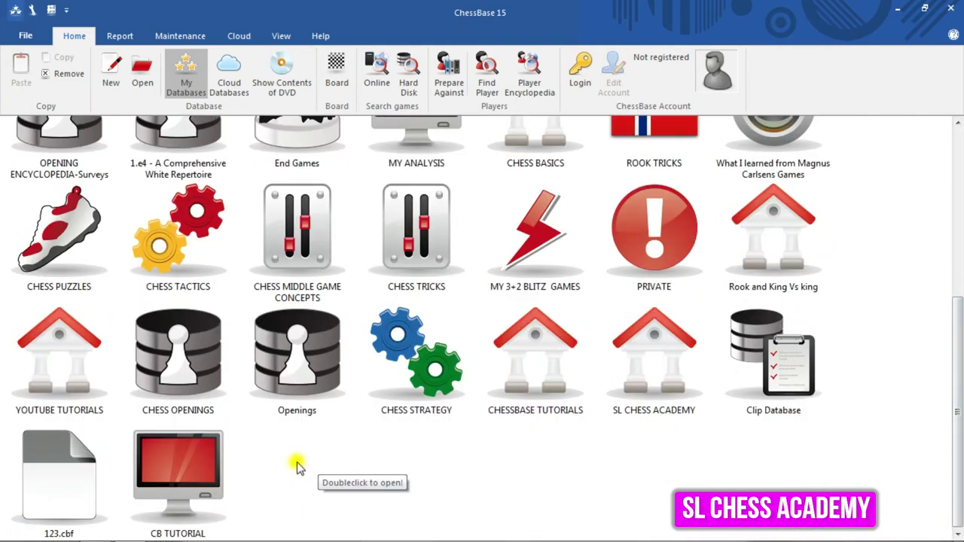
{"action": "right_click", "coordinate": [205, 446]}
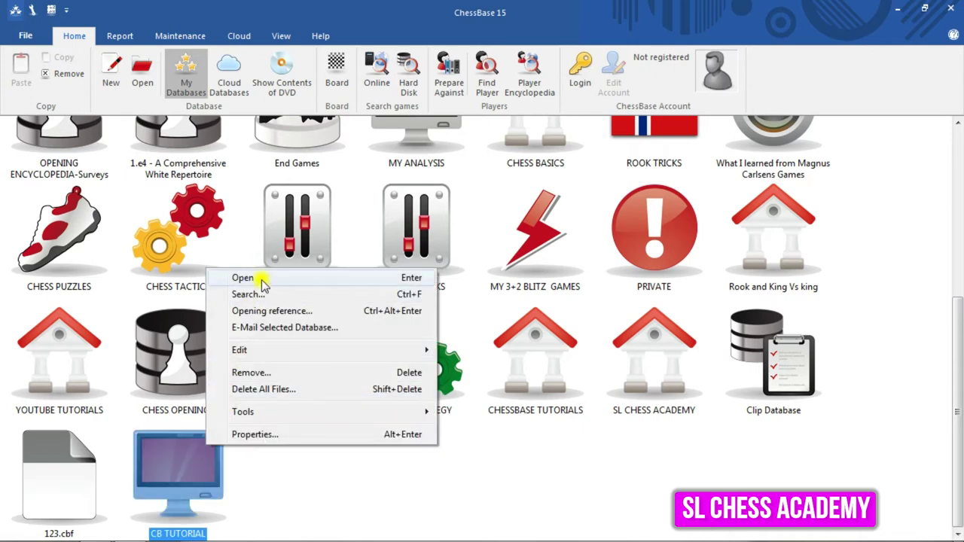
{"action": "left_click", "coordinate": [350, 488]}
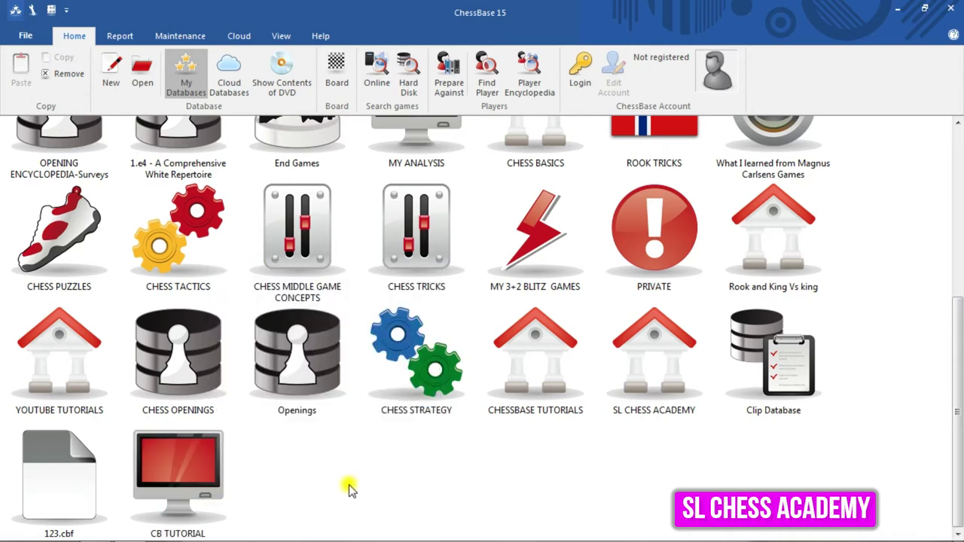
{"action": "left_click", "coordinate": [171, 472]}
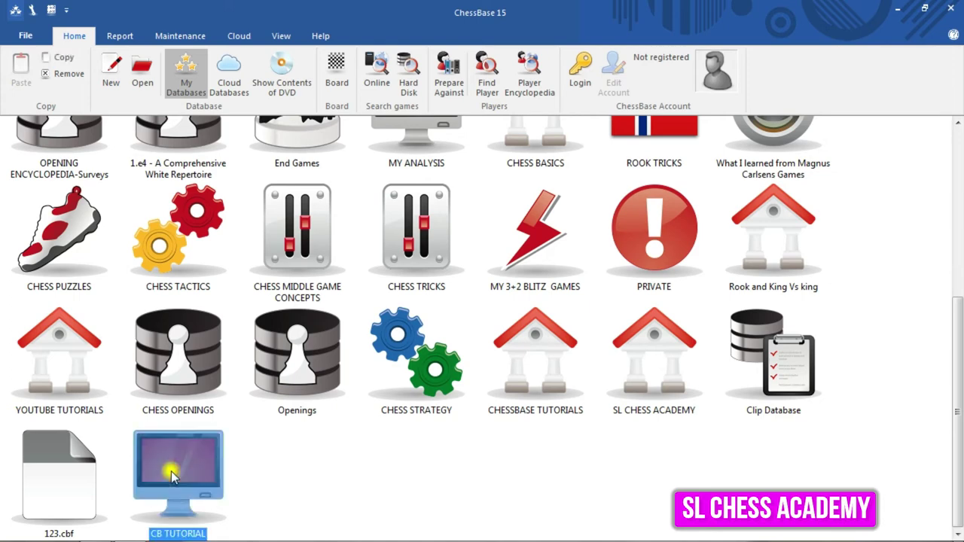
{"action": "right_click", "coordinate": [171, 472]}
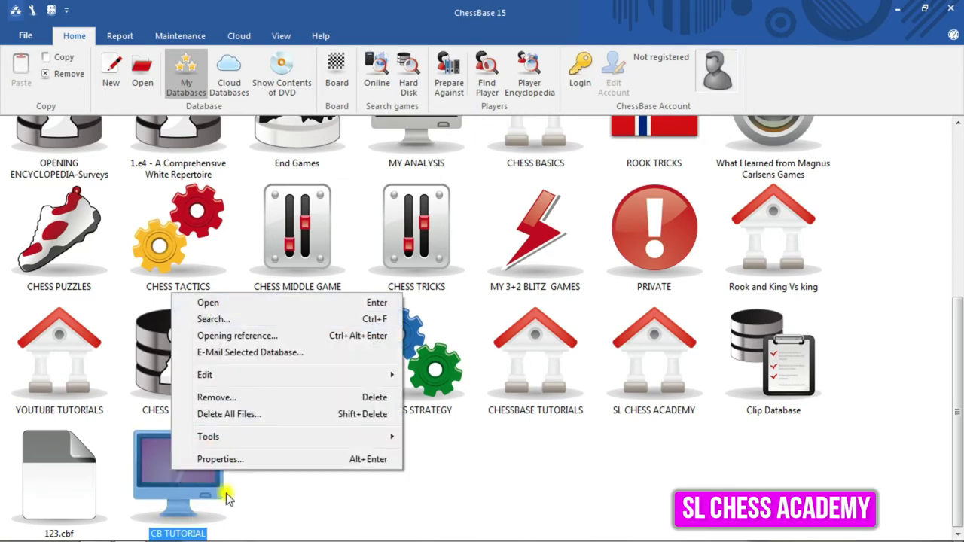
- Open the CB TUTORIAL database from the CHESSBASE TUTORIAL DATABASE folder and open a new board in it
{"action": "left_click", "coordinate": [149, 83]}
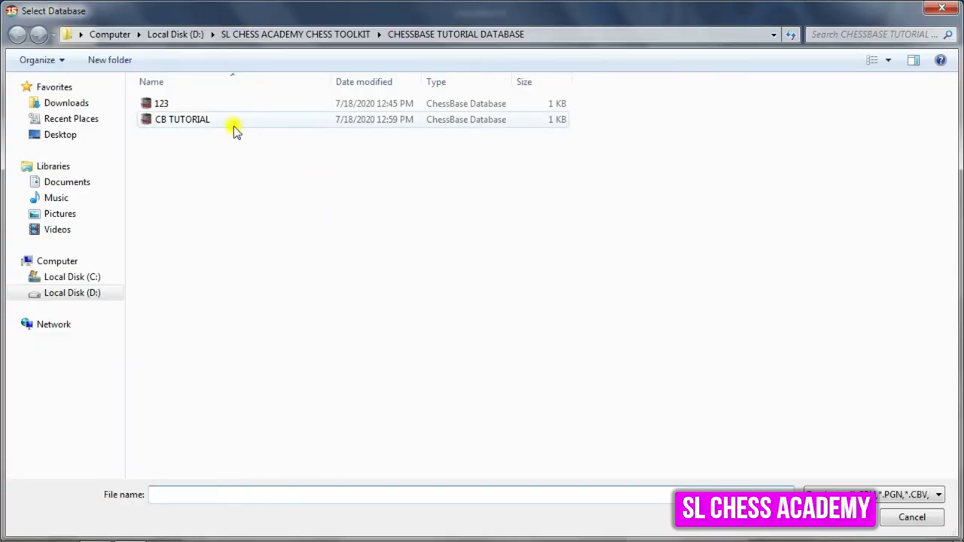
{"action": "double_click", "coordinate": [233, 125]}
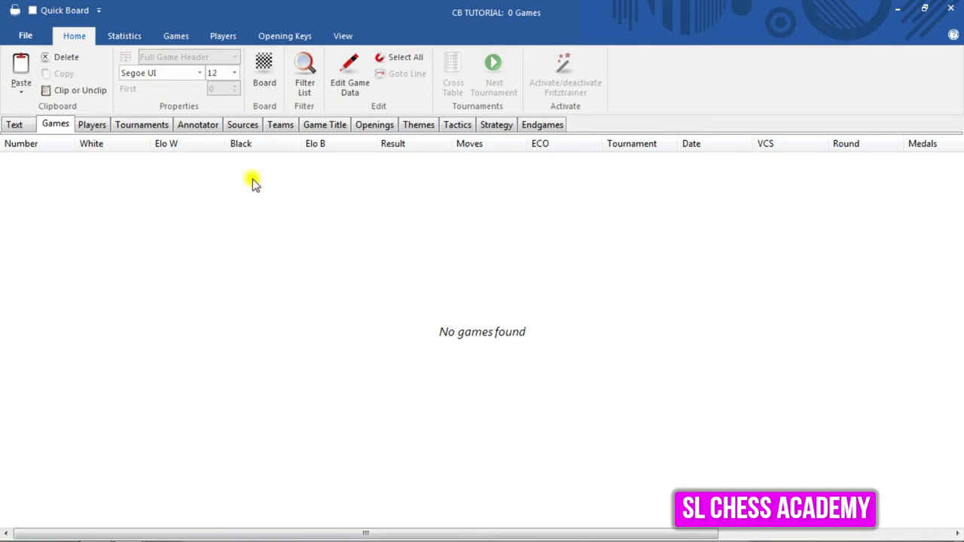
{"action": "left_click", "coordinate": [264, 85]}
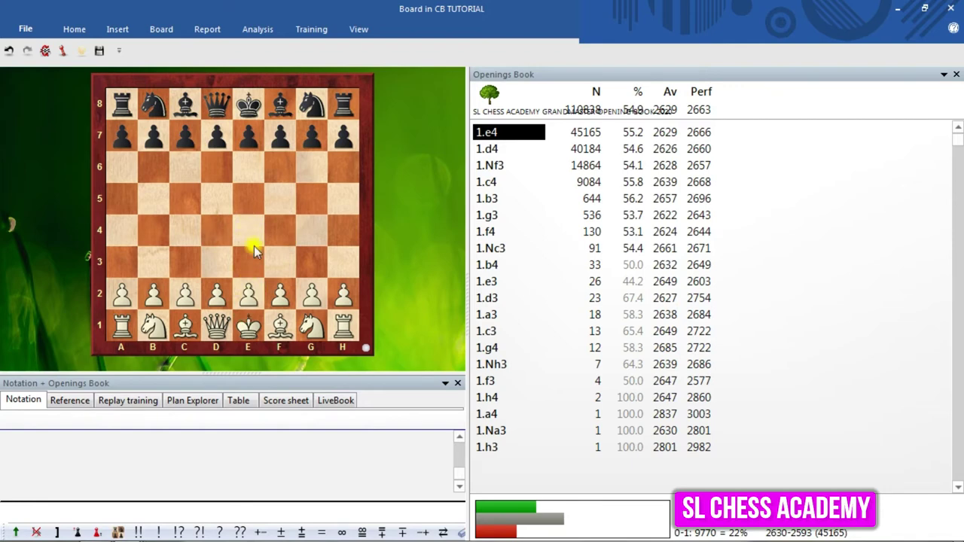
- Enter the moves 1.e4 e5 2.Nf3 Nc6 3.Bb5 a6 4.Ba4 Nf6 5.0-0 Be7 on the board
{"action": "left_click", "coordinate": [250, 225]}
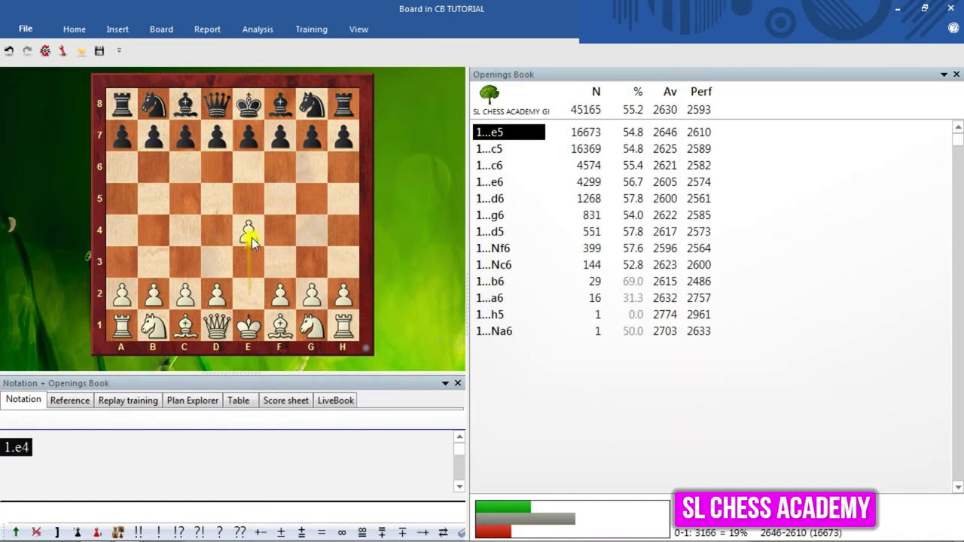
{"action": "left_click", "coordinate": [258, 200]}
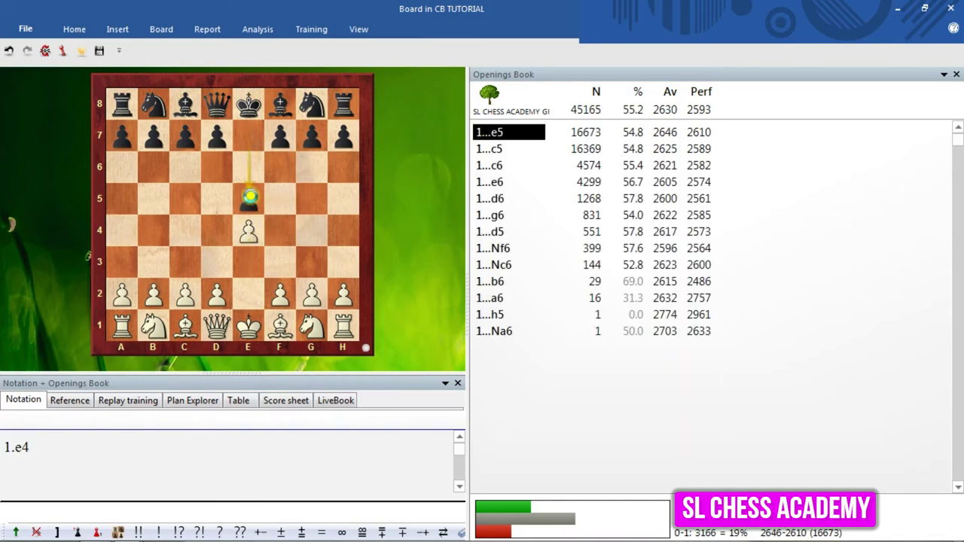
{"action": "left_click_drag", "start_coordinate": [309, 331], "coordinate": [279, 262]}
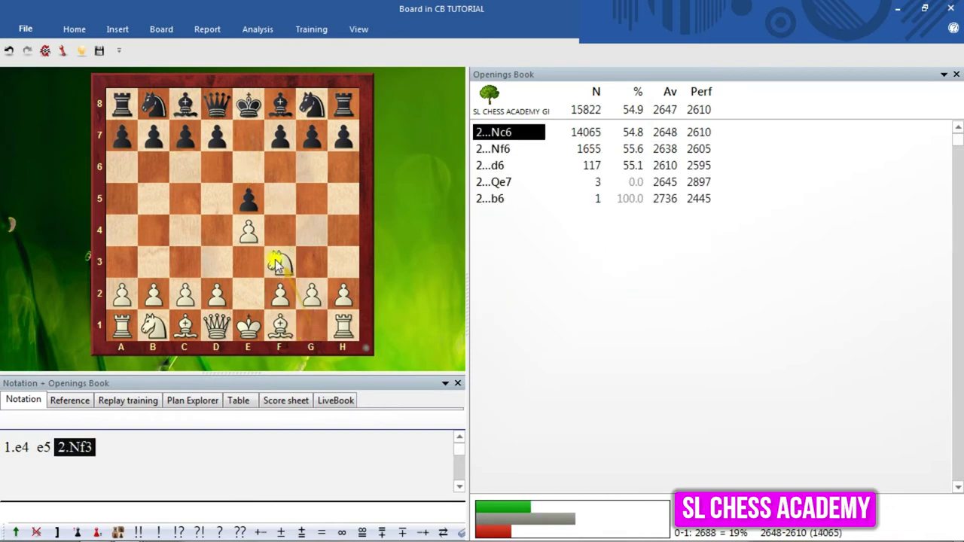
{"action": "left_click_drag", "start_coordinate": [153, 106], "coordinate": [184, 167]}
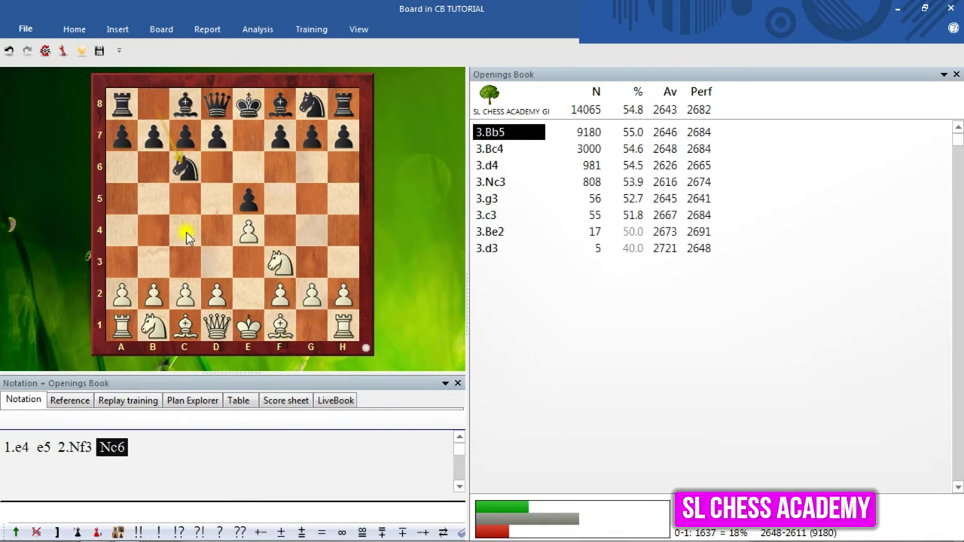
{"action": "left_click", "coordinate": [149, 203]}
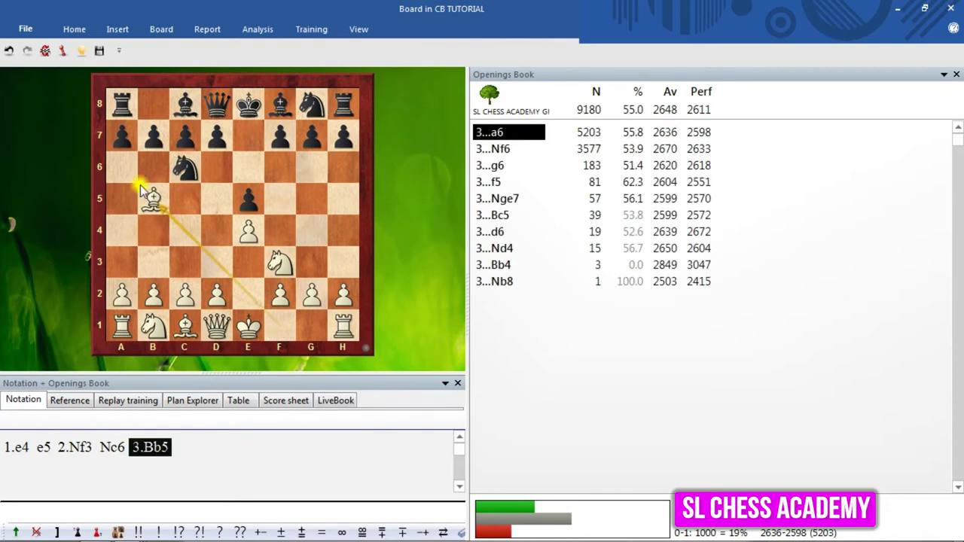
{"action": "left_click", "coordinate": [127, 171]}
{"action": "left_click_drag", "start_coordinate": [152, 200], "coordinate": [122, 230]}
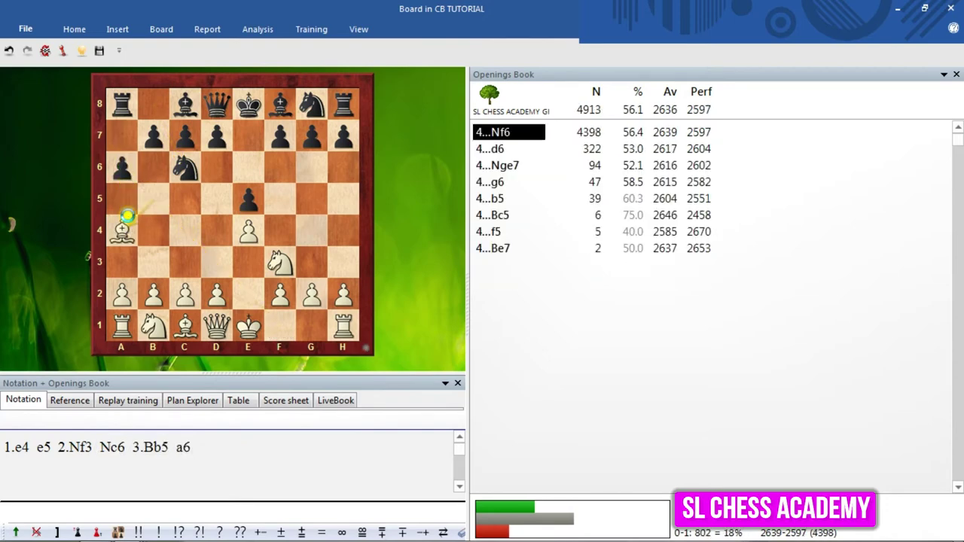
{"action": "left_click", "coordinate": [285, 177]}
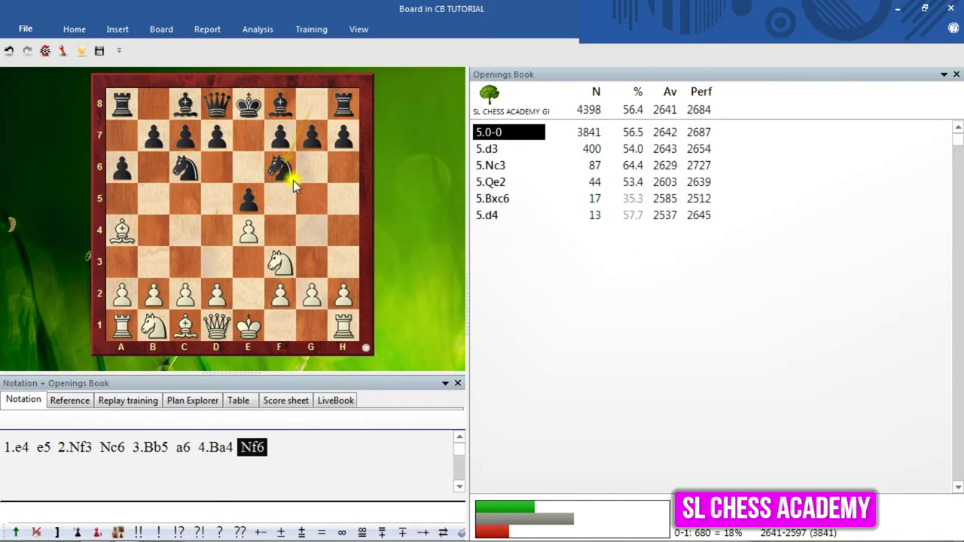
{"action": "left_click_drag", "start_coordinate": [249, 326], "coordinate": [301, 325]}
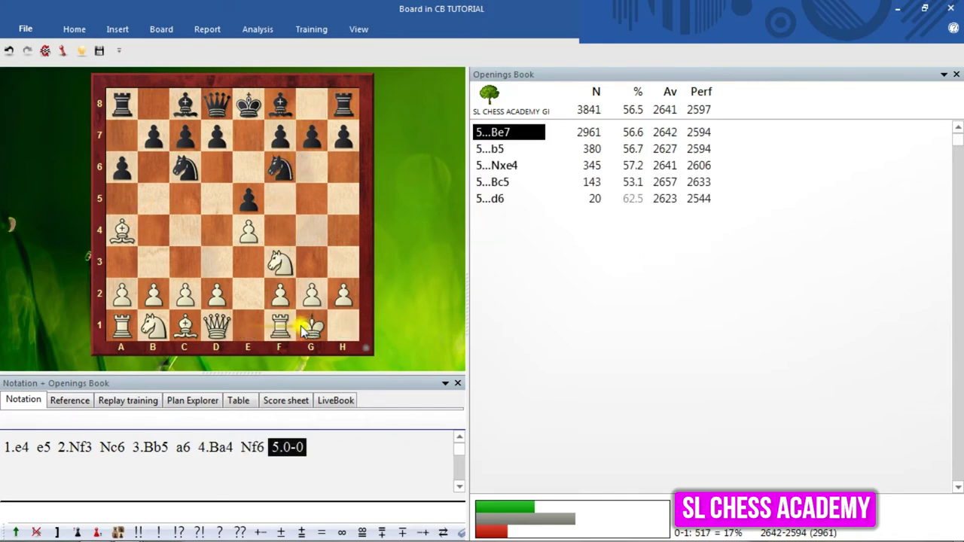
{"action": "left_click", "coordinate": [248, 136]}
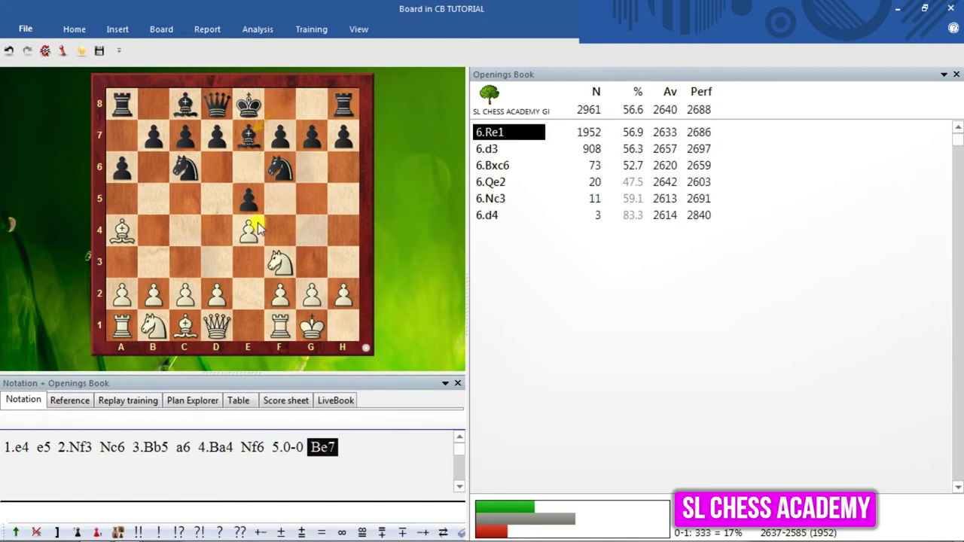
- Step back through the game notation to Black's fourth move, Nf6
{"action": "key", "text": "Left"}
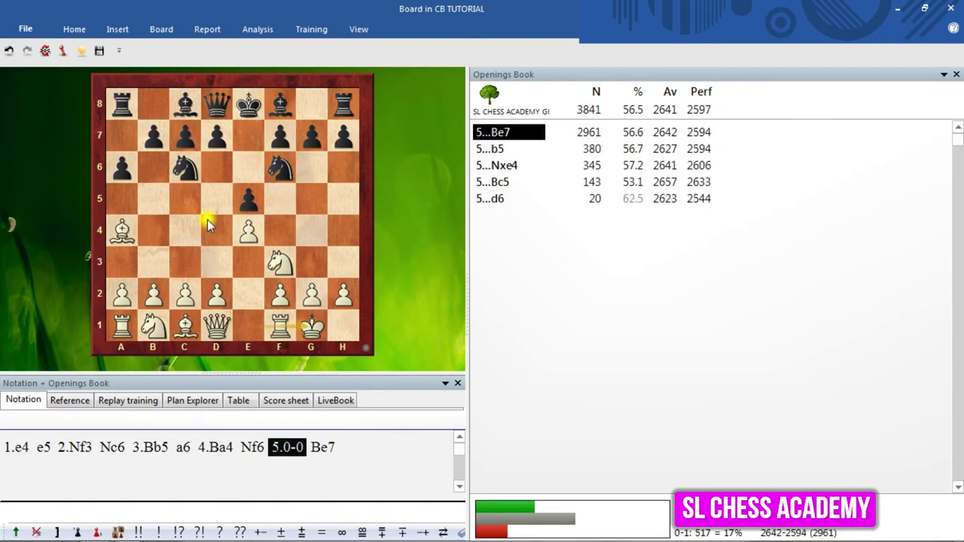
{"action": "key", "text": "Left"}
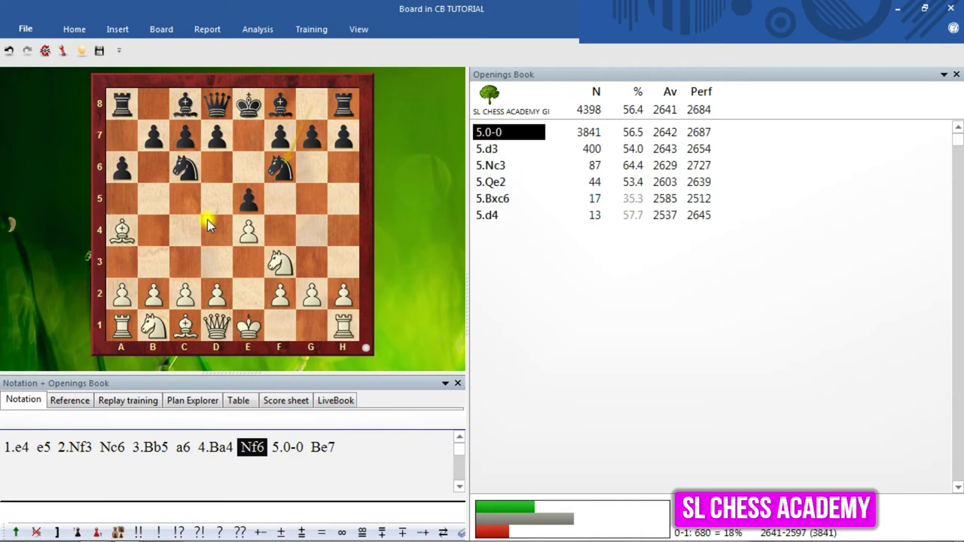